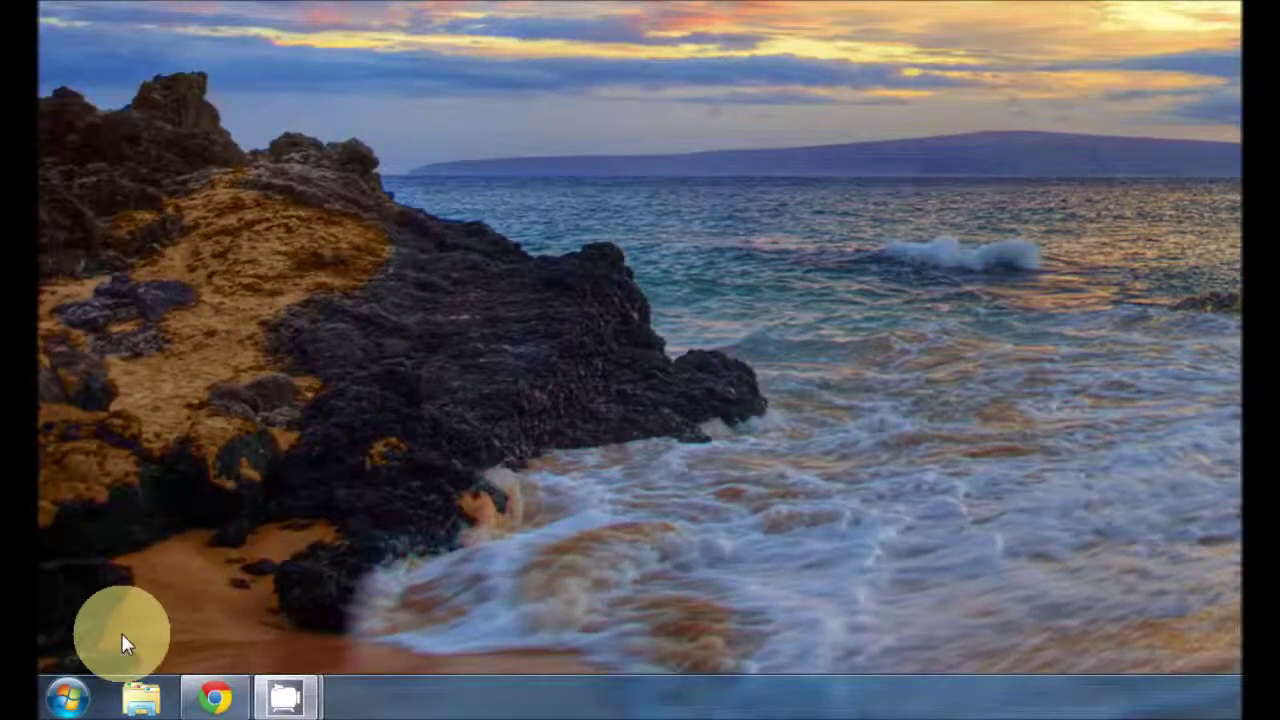
Go to Control Panel > System and Security > Backup and Restore and launch Windows Easy Transfer.
{"action": "left_click", "coordinate": [62, 695]}
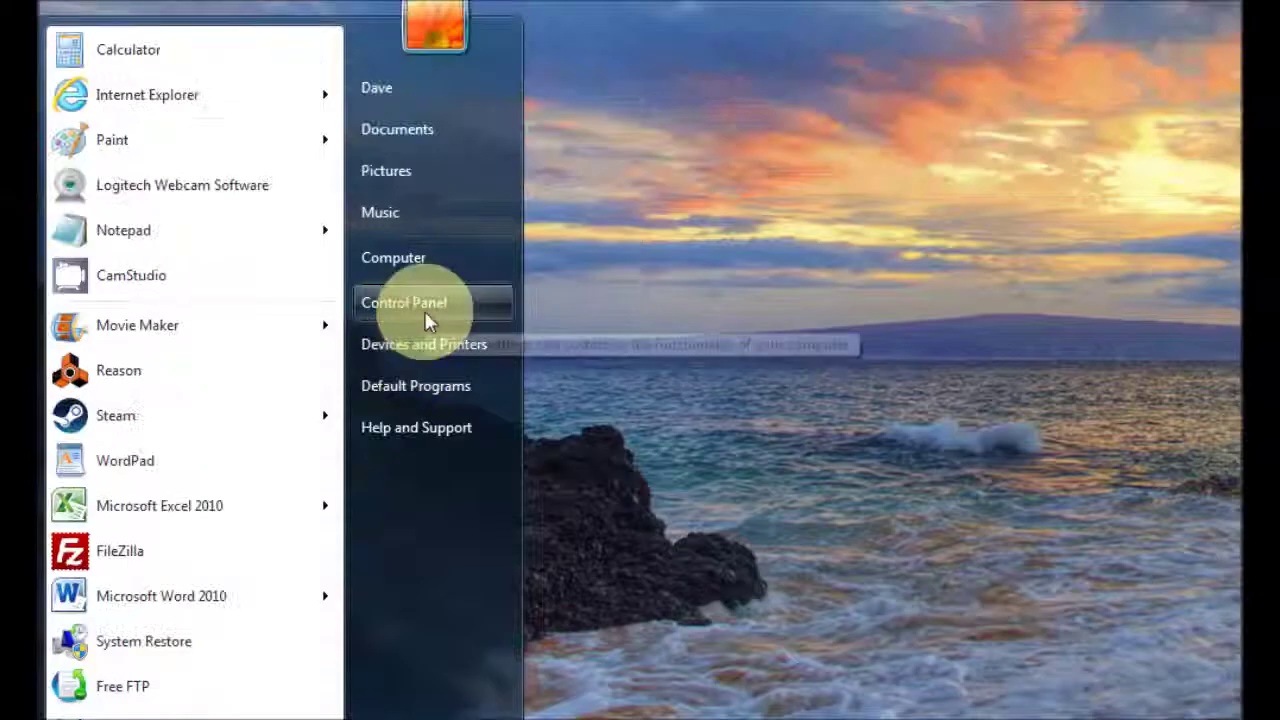
{"action": "left_click", "coordinate": [425, 128]}
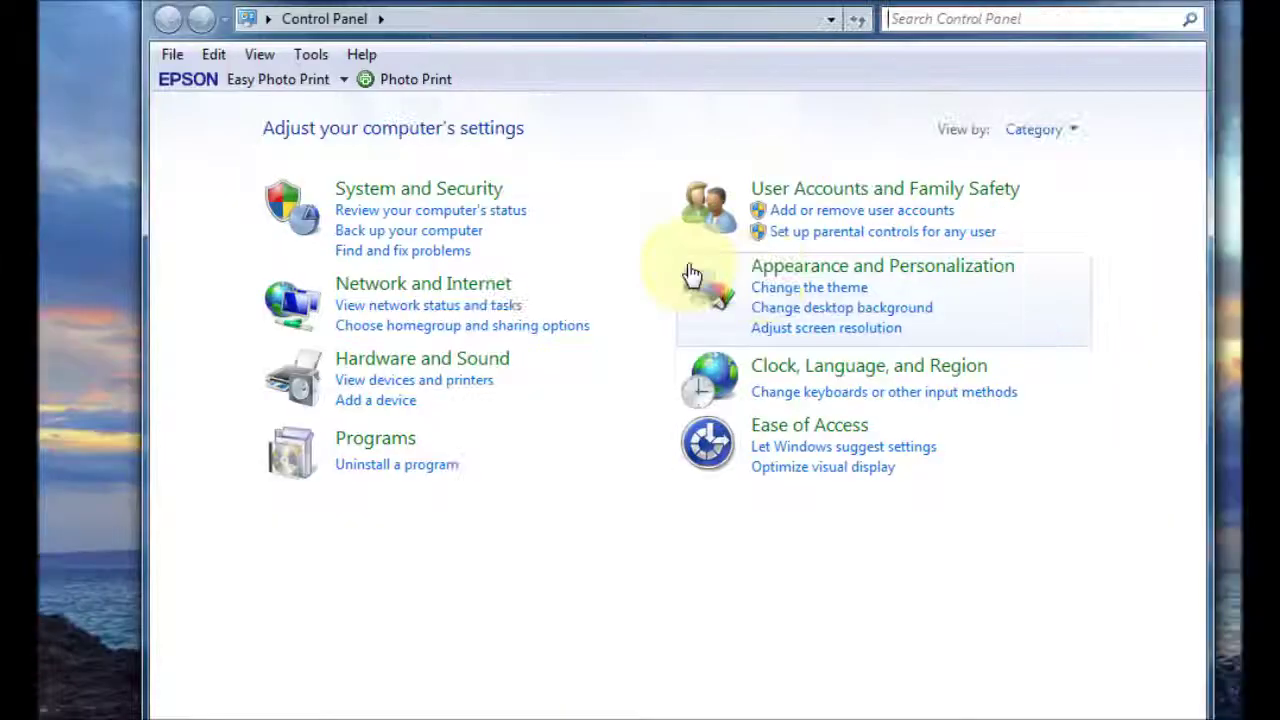
{"action": "left_click", "coordinate": [443, 203]}
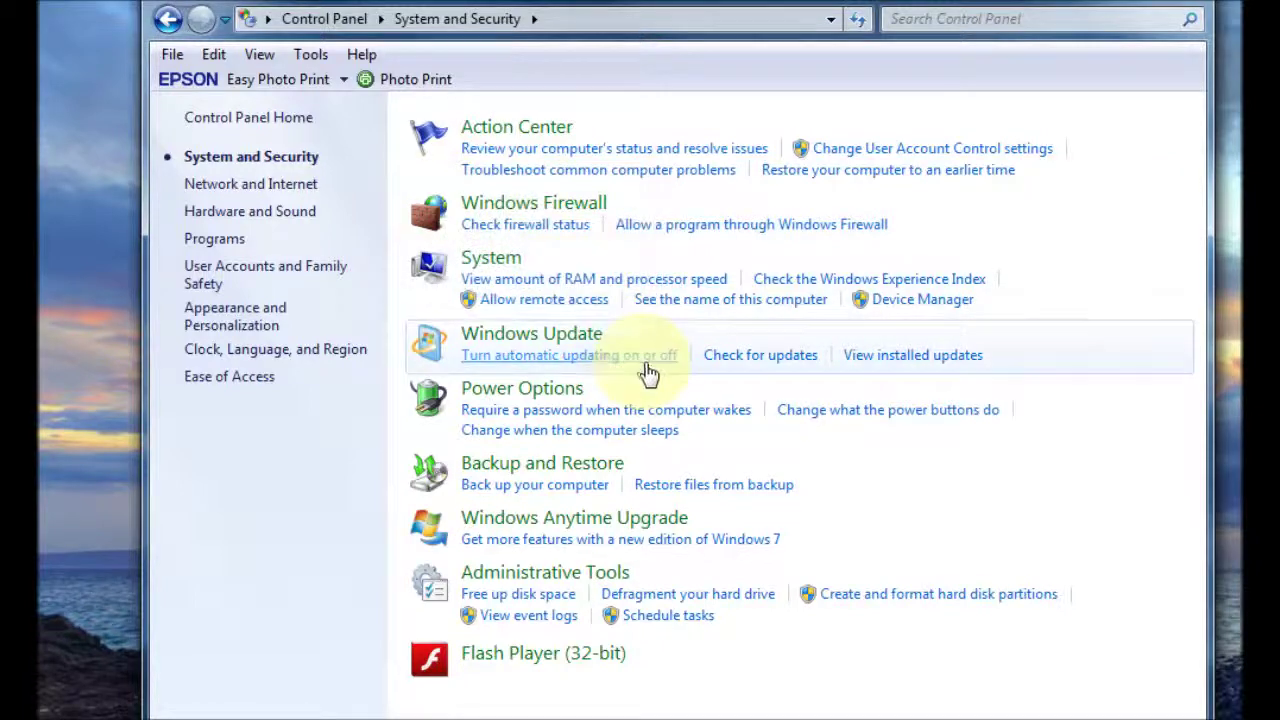
{"action": "left_click", "coordinate": [545, 465]}
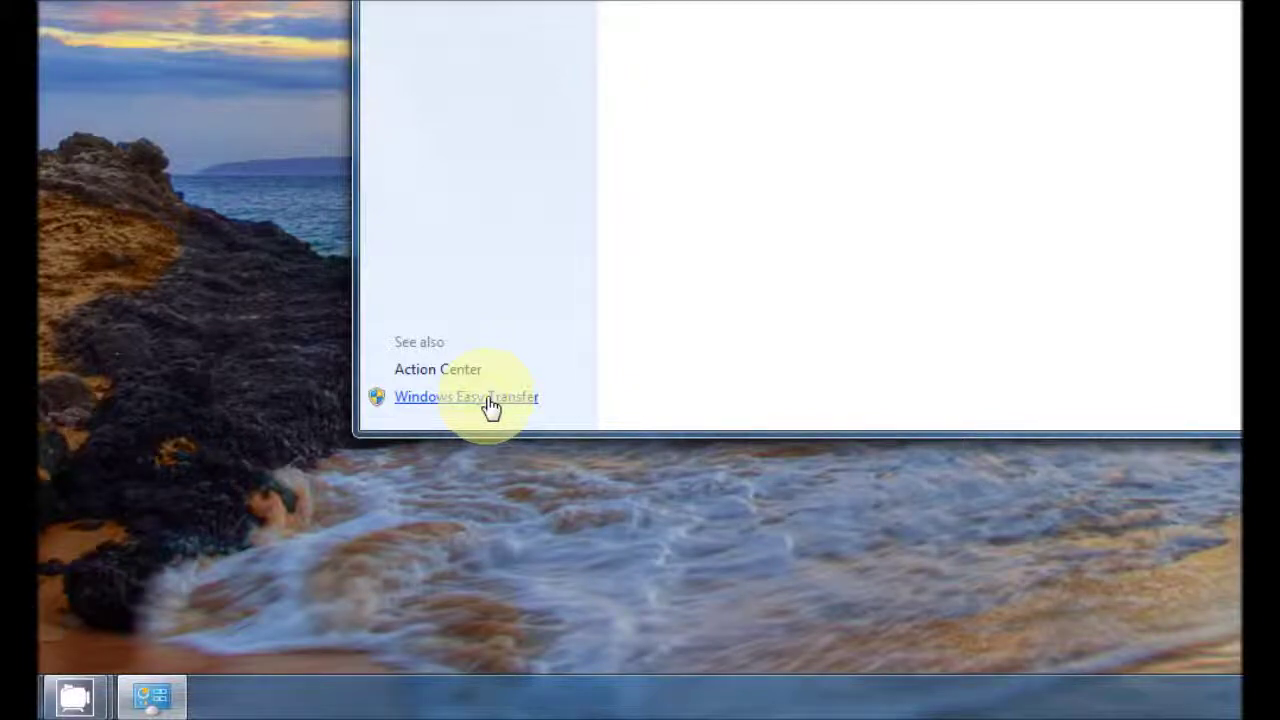
{"action": "left_click", "coordinate": [490, 405]}
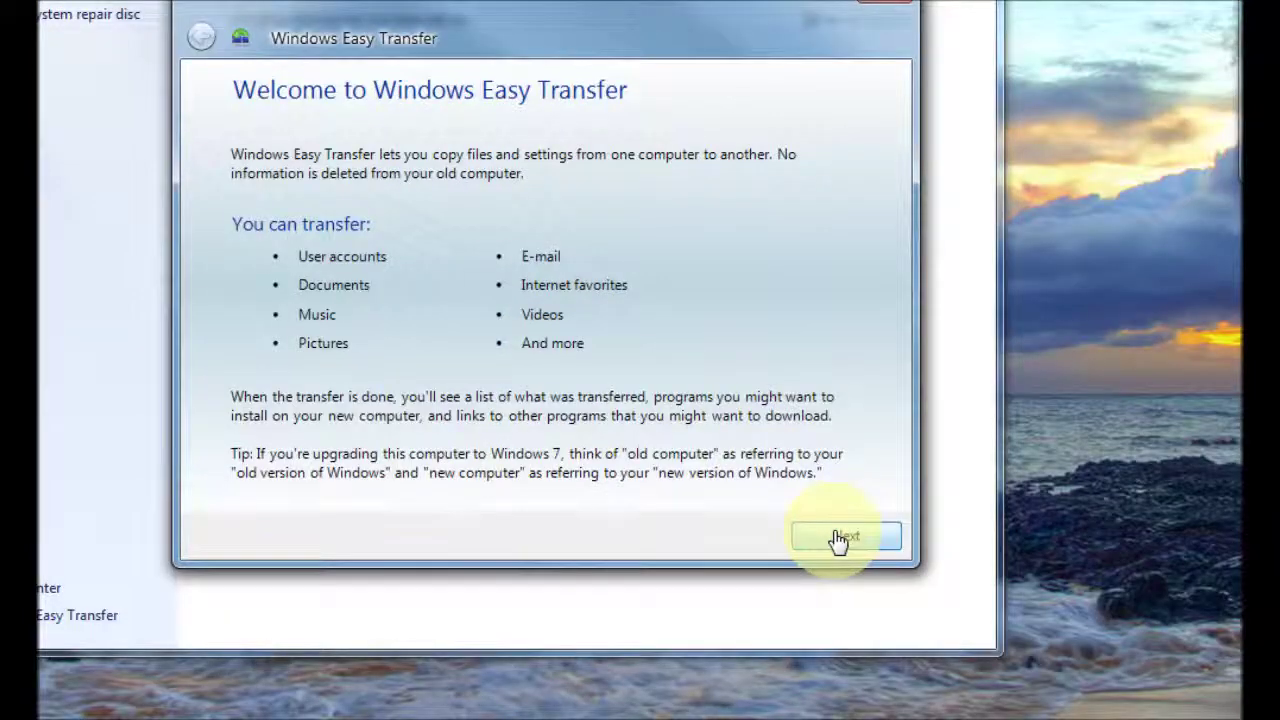
Set up the transfer via an external hard disk or USB flash drive as the old computer.
{"action": "left_click", "coordinate": [1048, 540]}
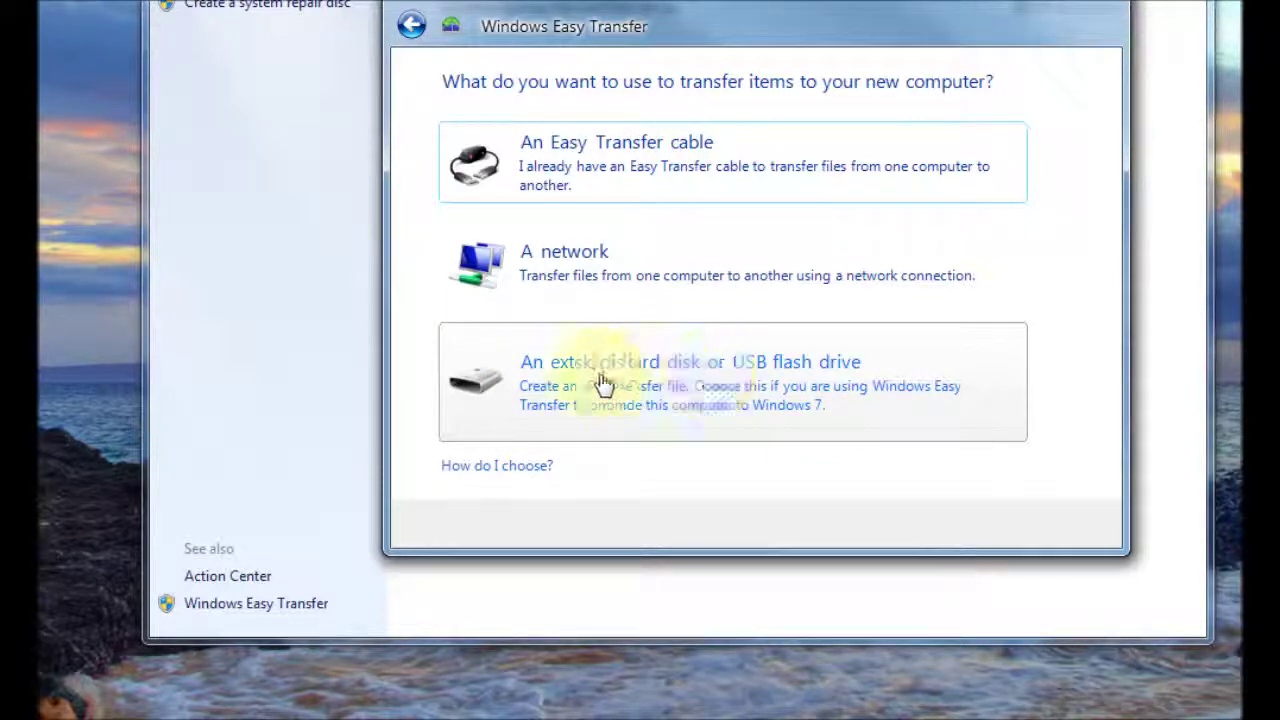
{"action": "left_click", "coordinate": [767, 379]}
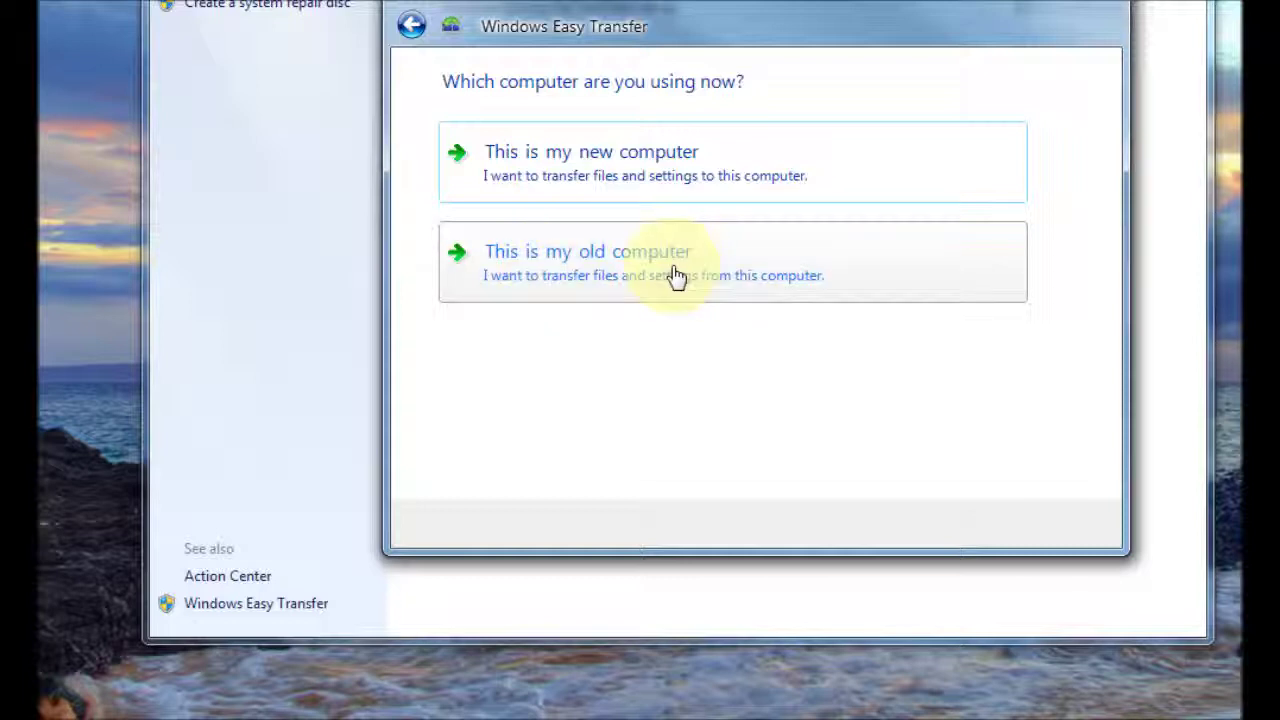
{"action": "left_click", "coordinate": [605, 269]}
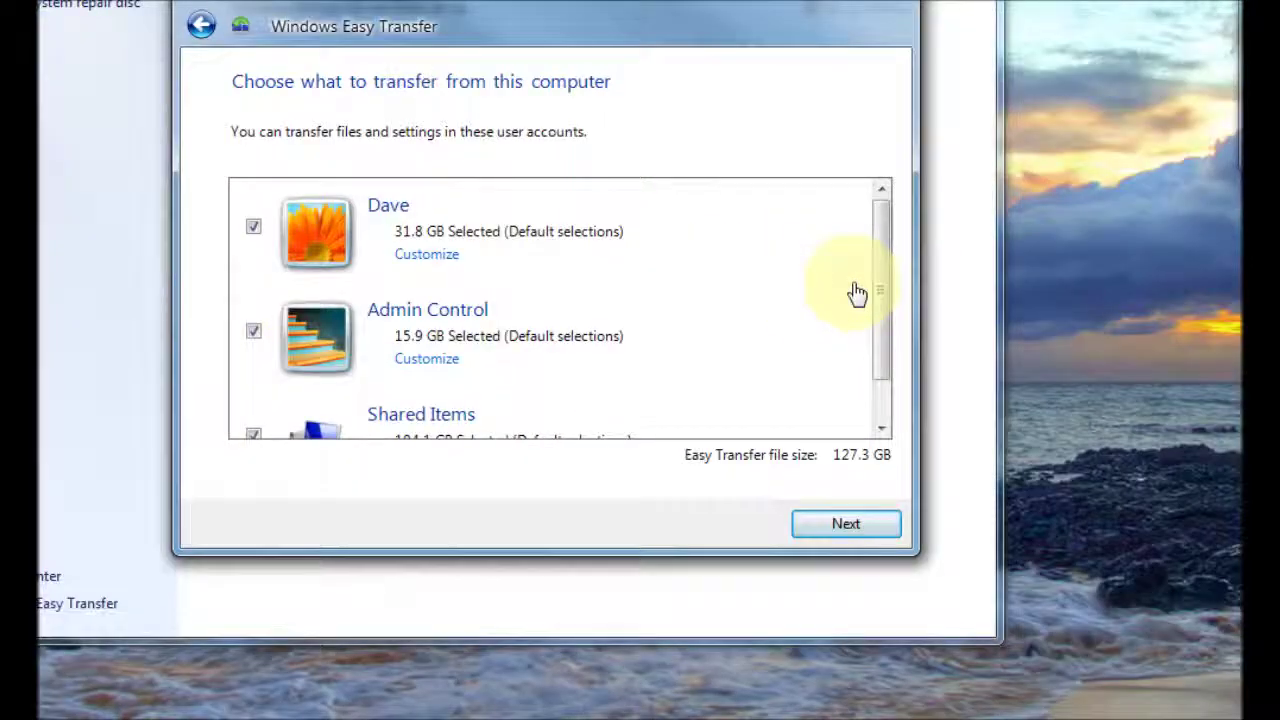
Wait for the scan to list Shared Items (104.1 GB) and Admin Control (15.9 GB).
{"action": "left_click_drag", "start_coordinate": [1091, 300], "coordinate": [1094, 349]}
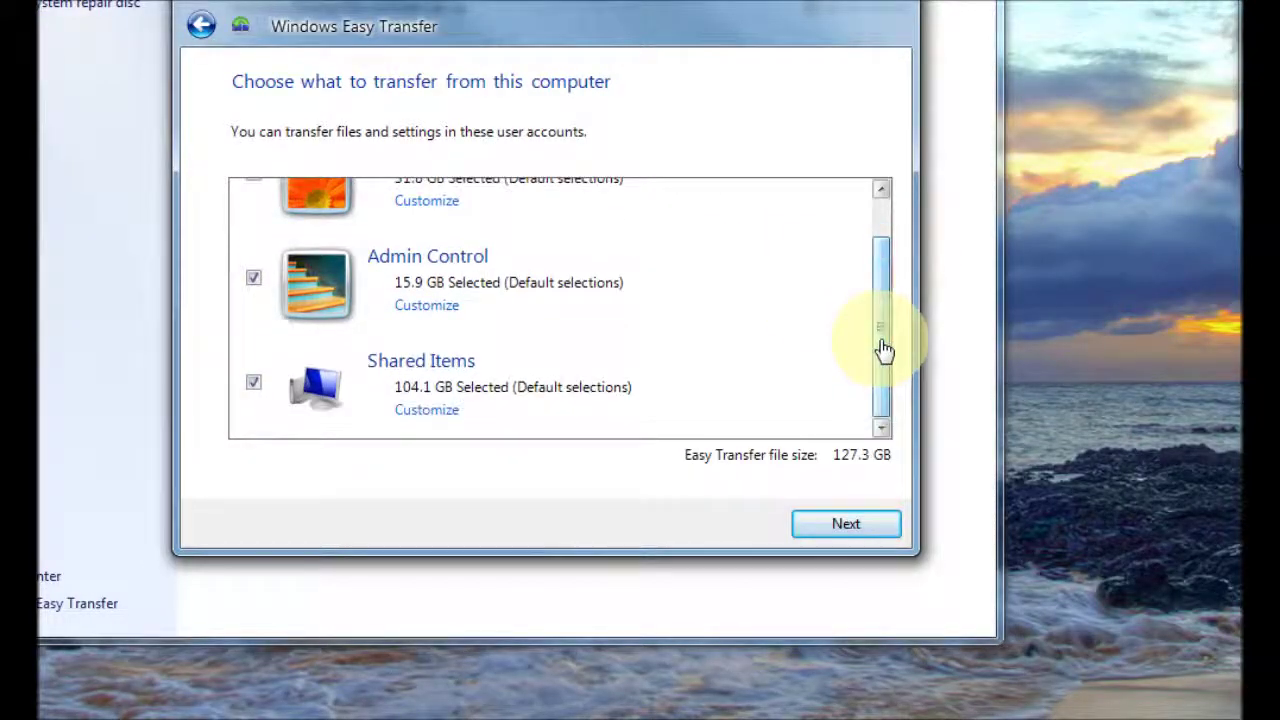
Uncheck Shared Items and Admin Control, leaving only the main account at 31.8 GB.
{"action": "left_click", "coordinate": [253, 382]}
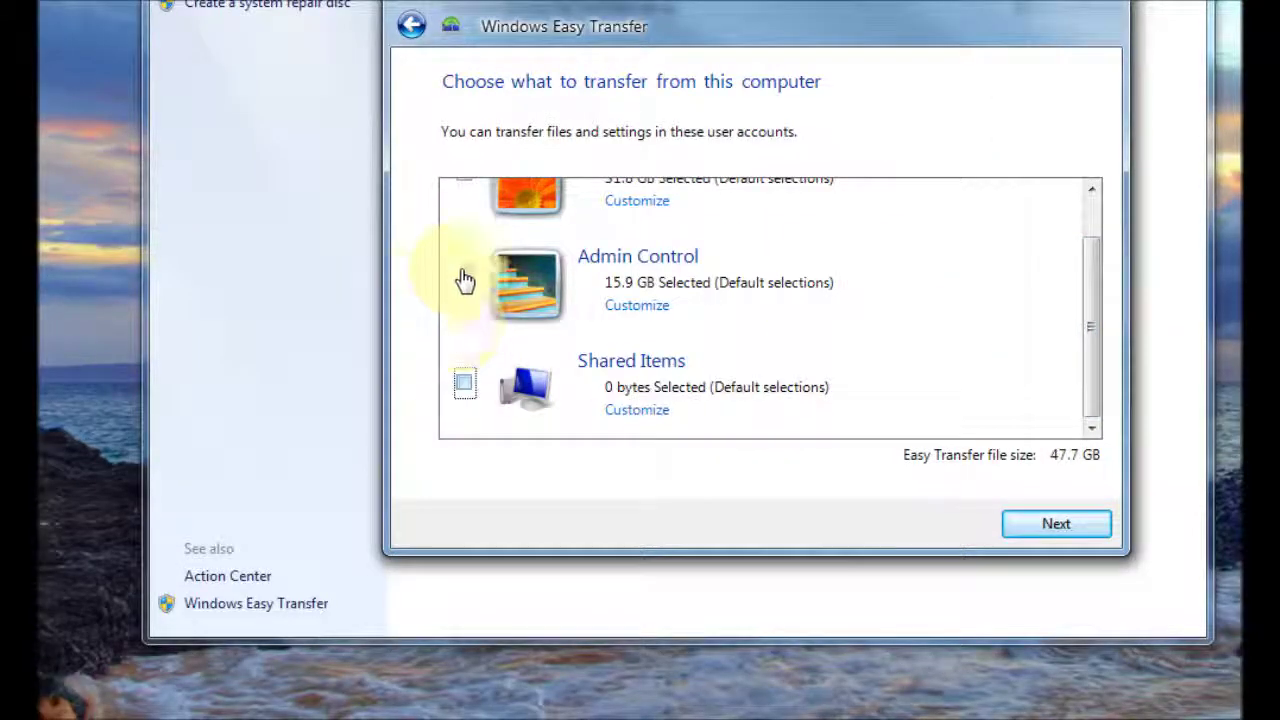
{"action": "left_click", "coordinate": [463, 281]}
{"action": "scroll", "coordinate": [1097, 224], "scroll_direction": "up", "scroll_amount": 2}
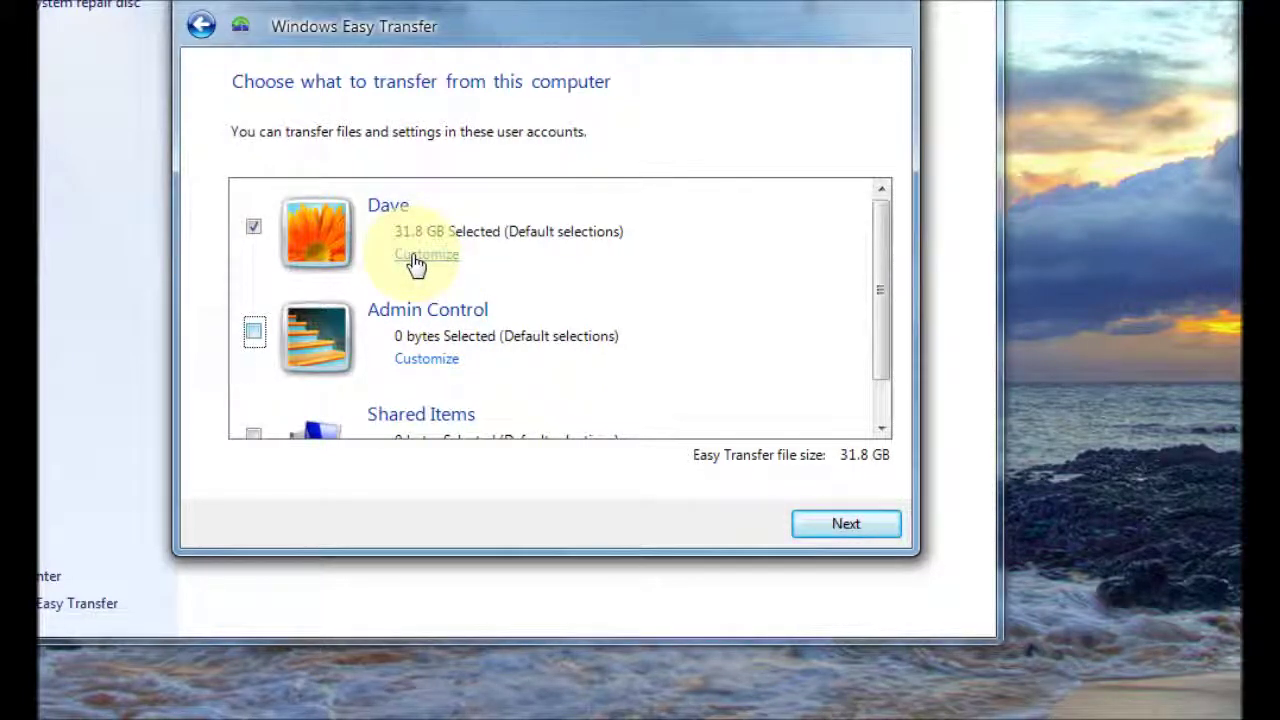
Customize the main account, toggling Pictures off and back on, then open Advanced folder selection.
{"action": "left_click", "coordinate": [416, 258]}
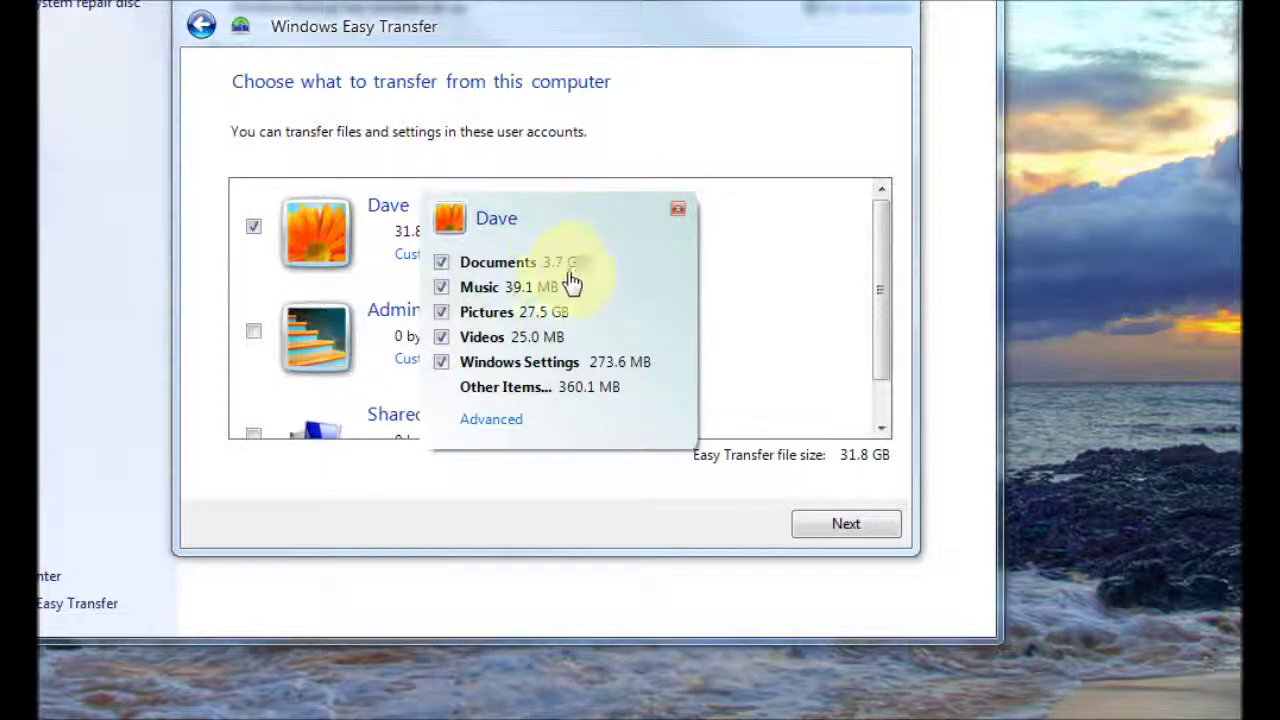
{"action": "left_click", "coordinate": [441, 316]}
{"action": "left_click", "coordinate": [443, 316]}
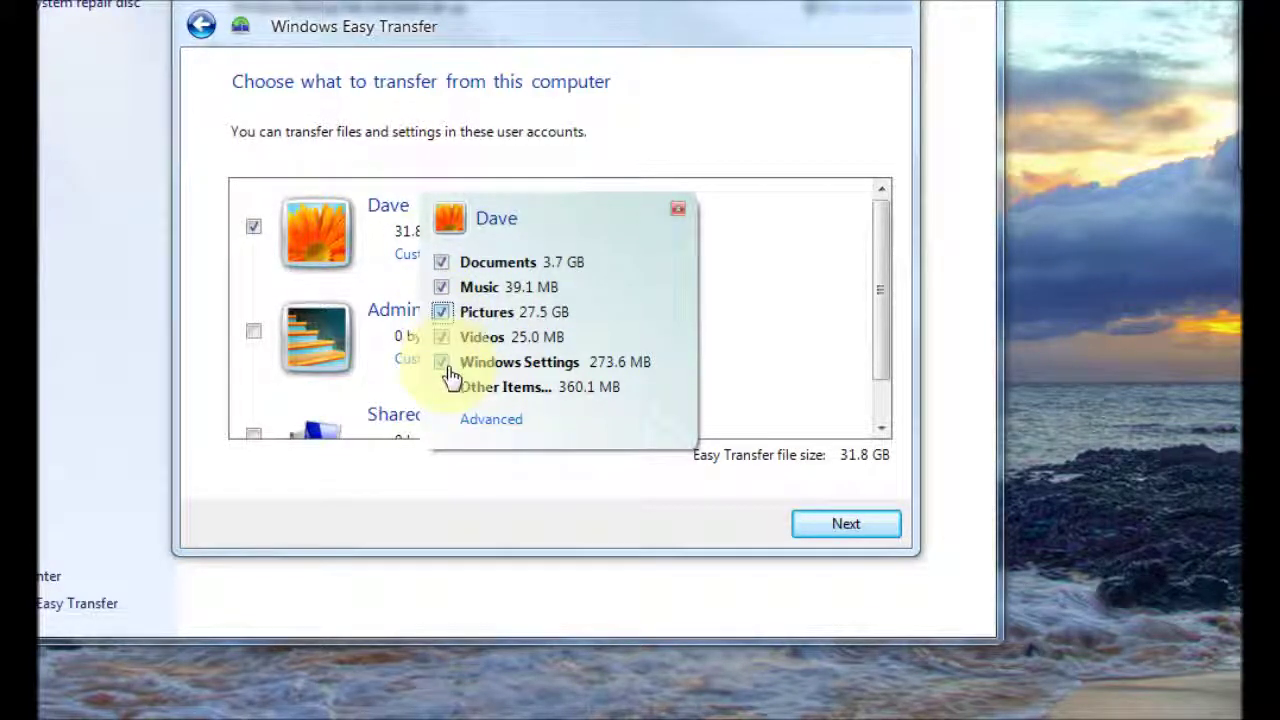
{"action": "left_click", "coordinate": [504, 428]}
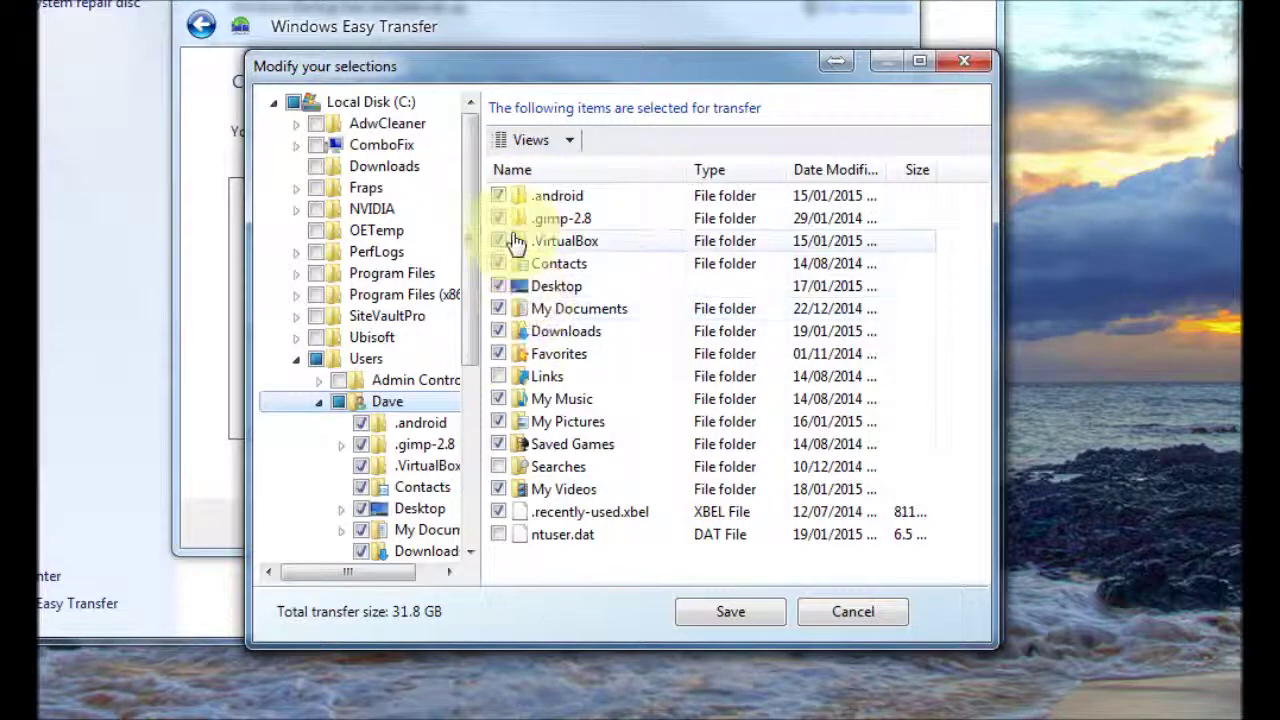
Expand and collapse the .gimp-2.8 folder, then save the 31.8 GB folder selection.
{"action": "left_click_drag", "start_coordinate": [468, 305], "coordinate": [474, 372]}
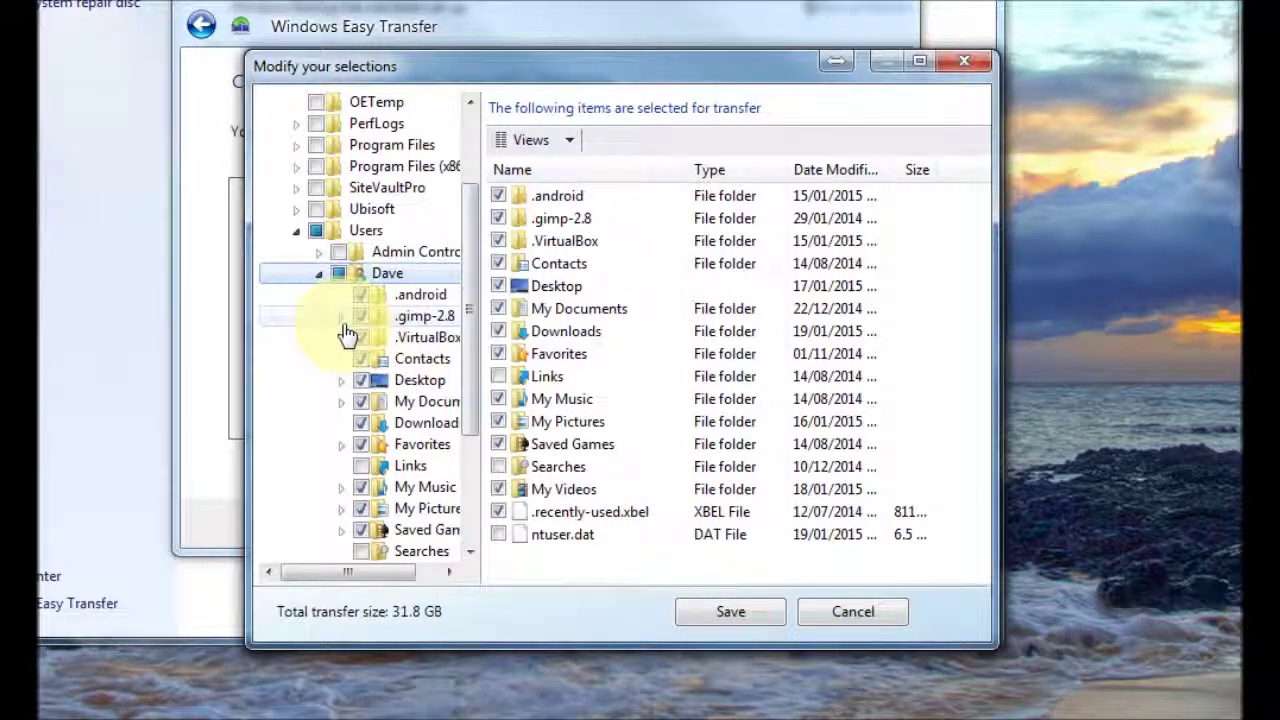
{"action": "left_click", "coordinate": [341, 320]}
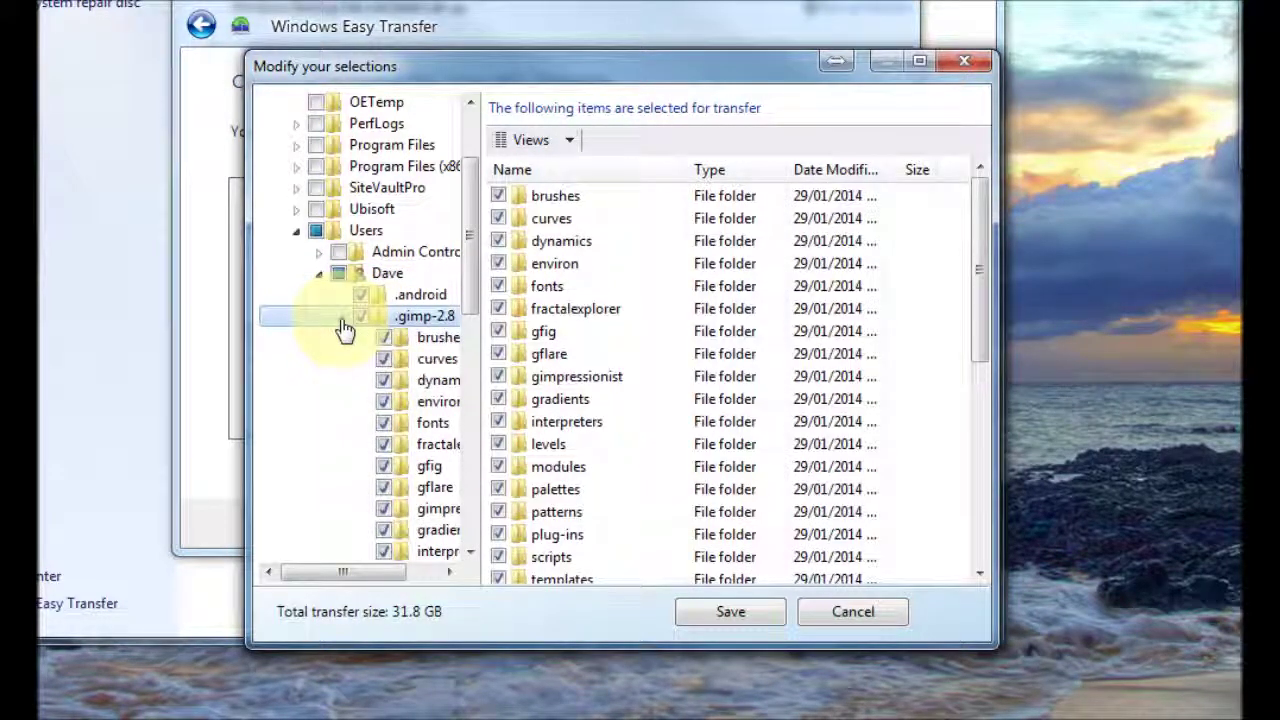
{"action": "left_click", "coordinate": [341, 318]}
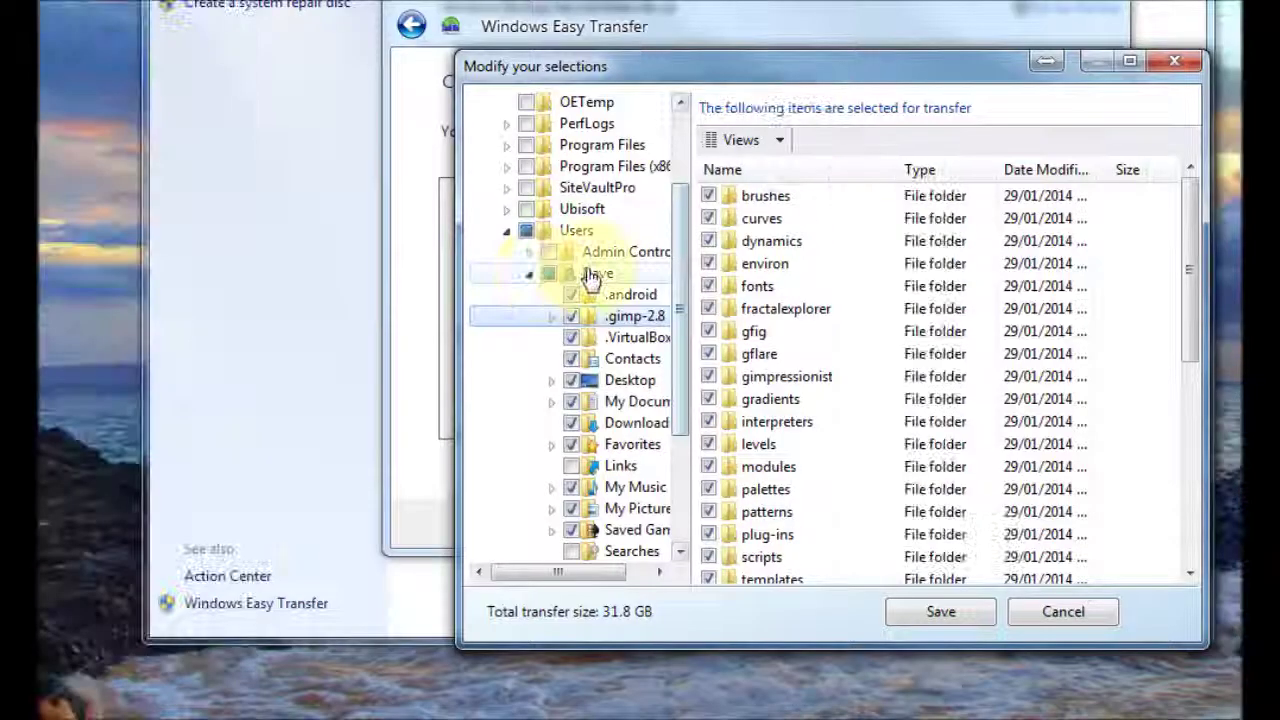
{"action": "left_click_drag", "start_coordinate": [683, 271], "coordinate": [686, 200]}
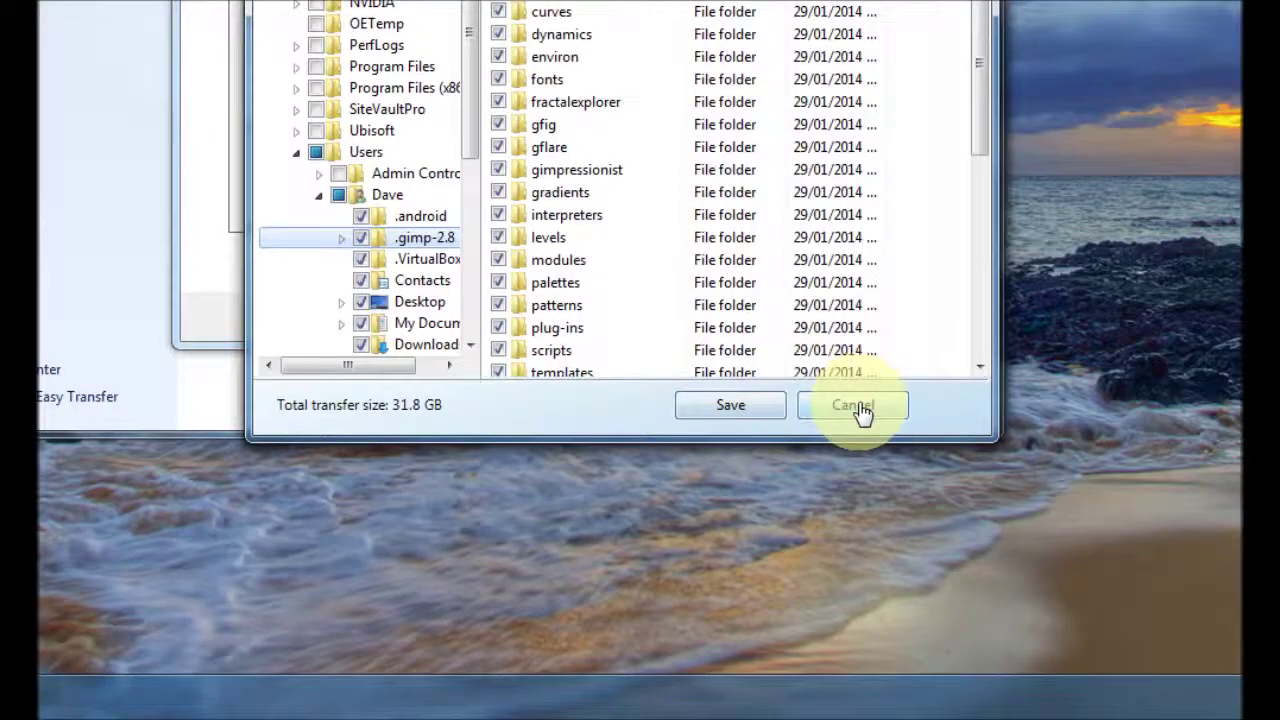
{"action": "left_click", "coordinate": [1070, 410]}
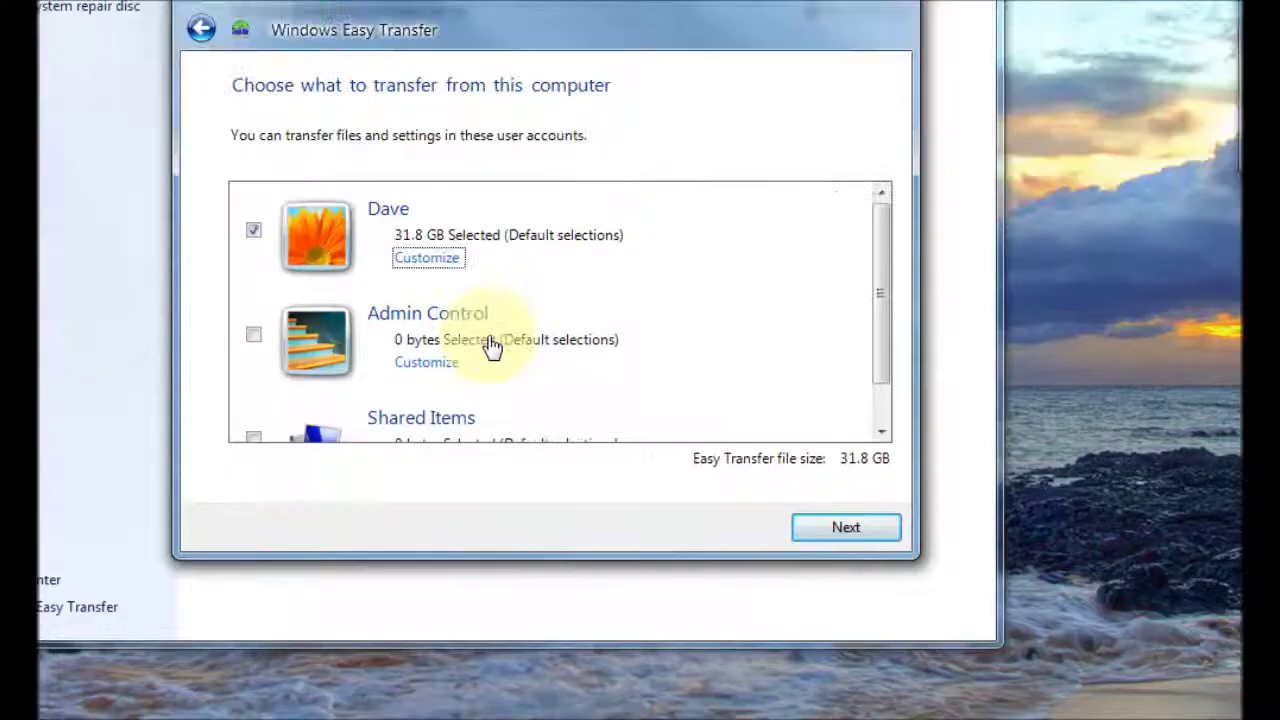
Advance to the 'Save your Easy Transfer file' dialog, leaving the password blank.
{"action": "left_click", "coordinate": [845, 532]}
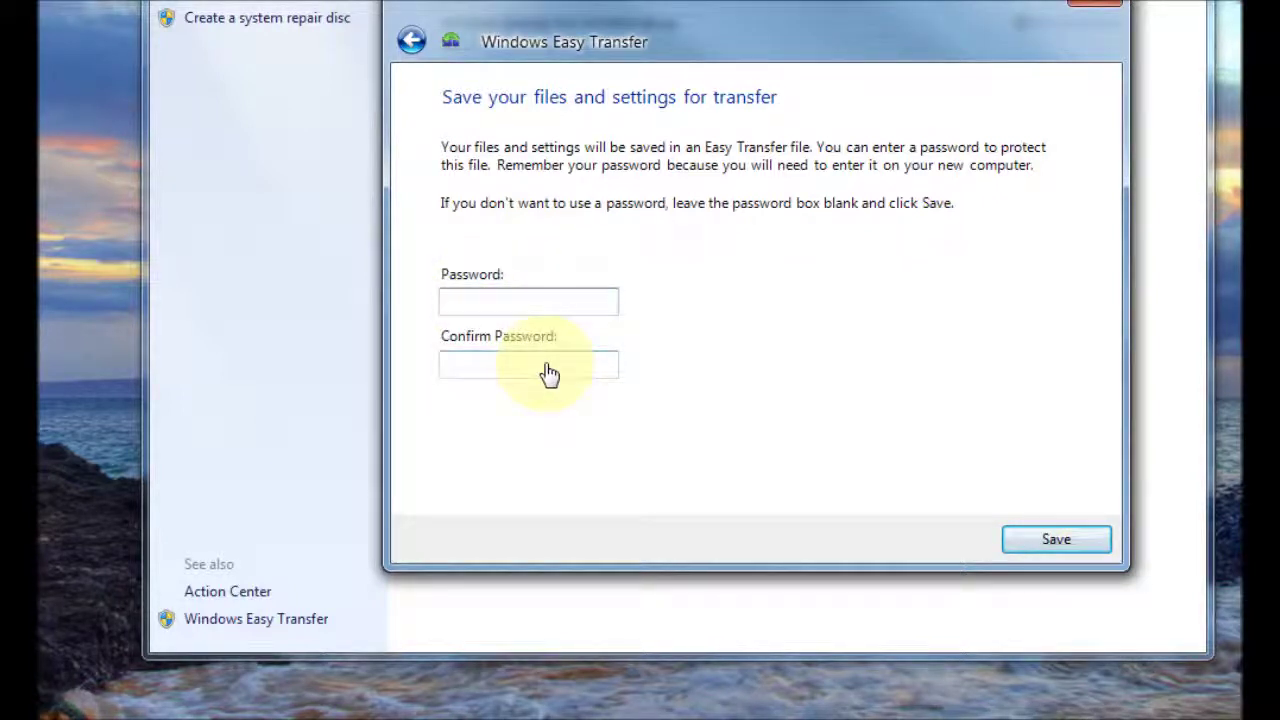
{"action": "left_click", "coordinate": [1038, 548]}
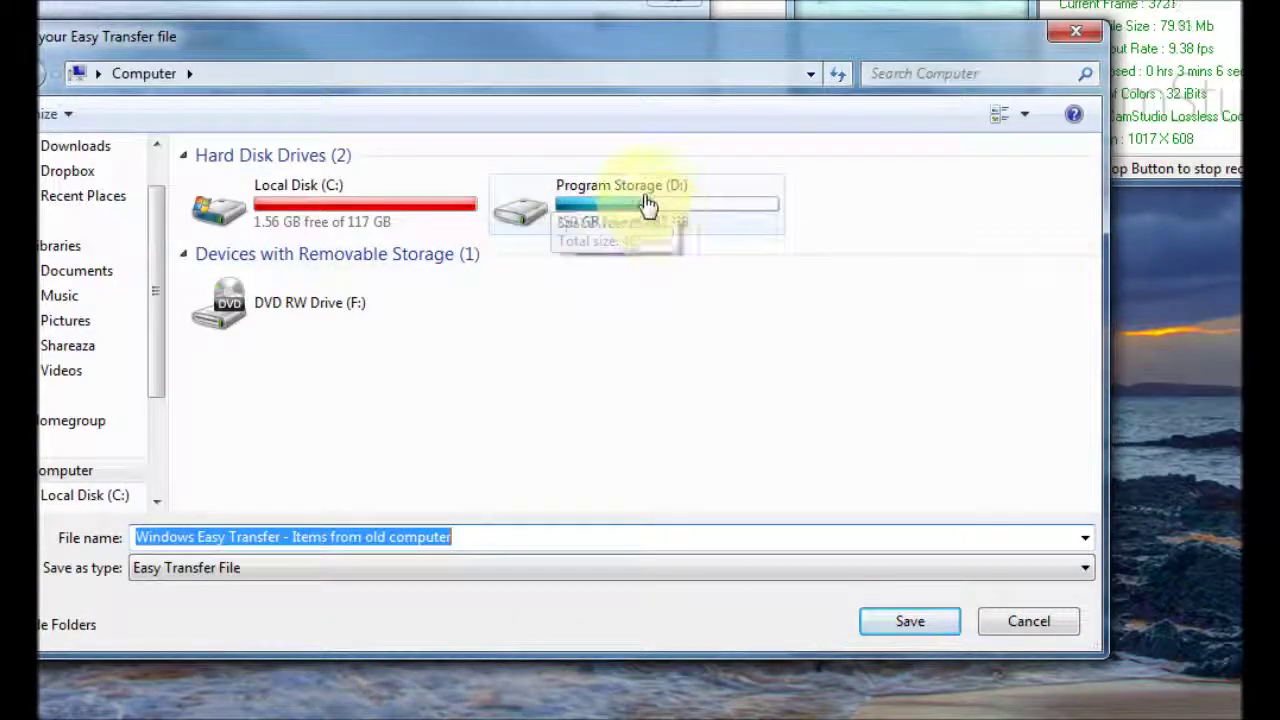
{"action": "left_click", "coordinate": [855, 203]}
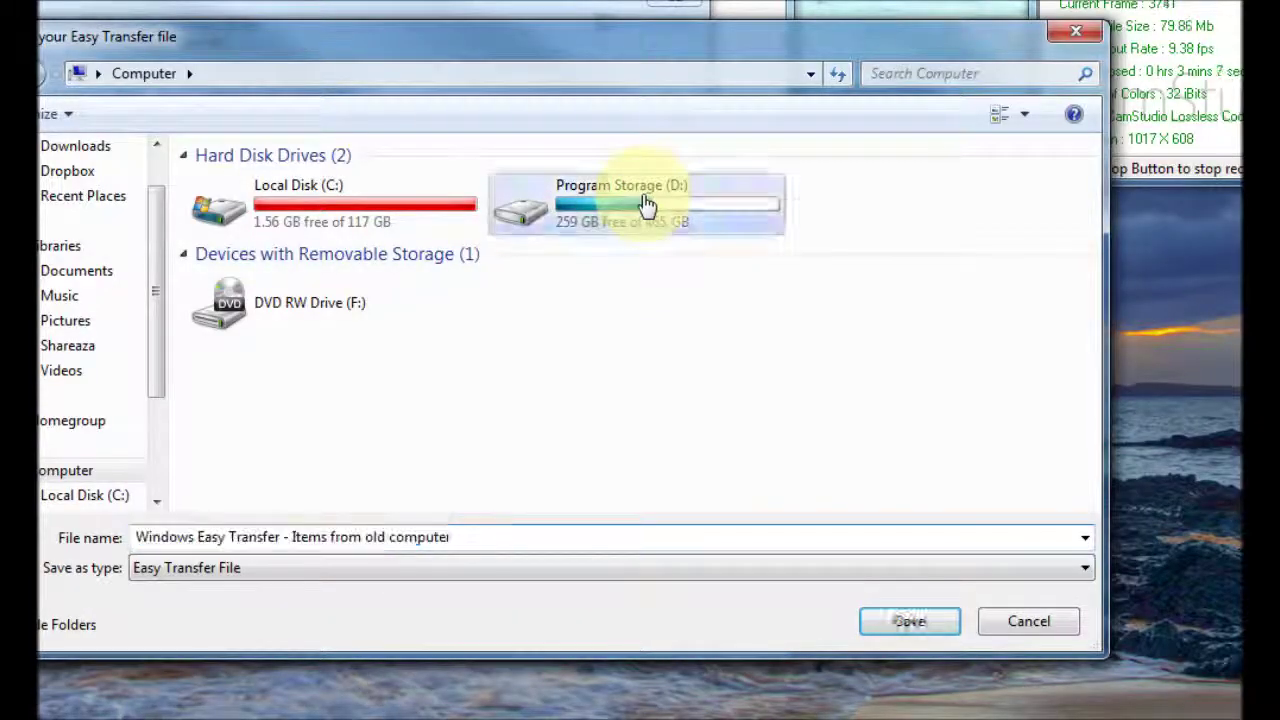
{"action": "double_click", "coordinate": [647, 203]}
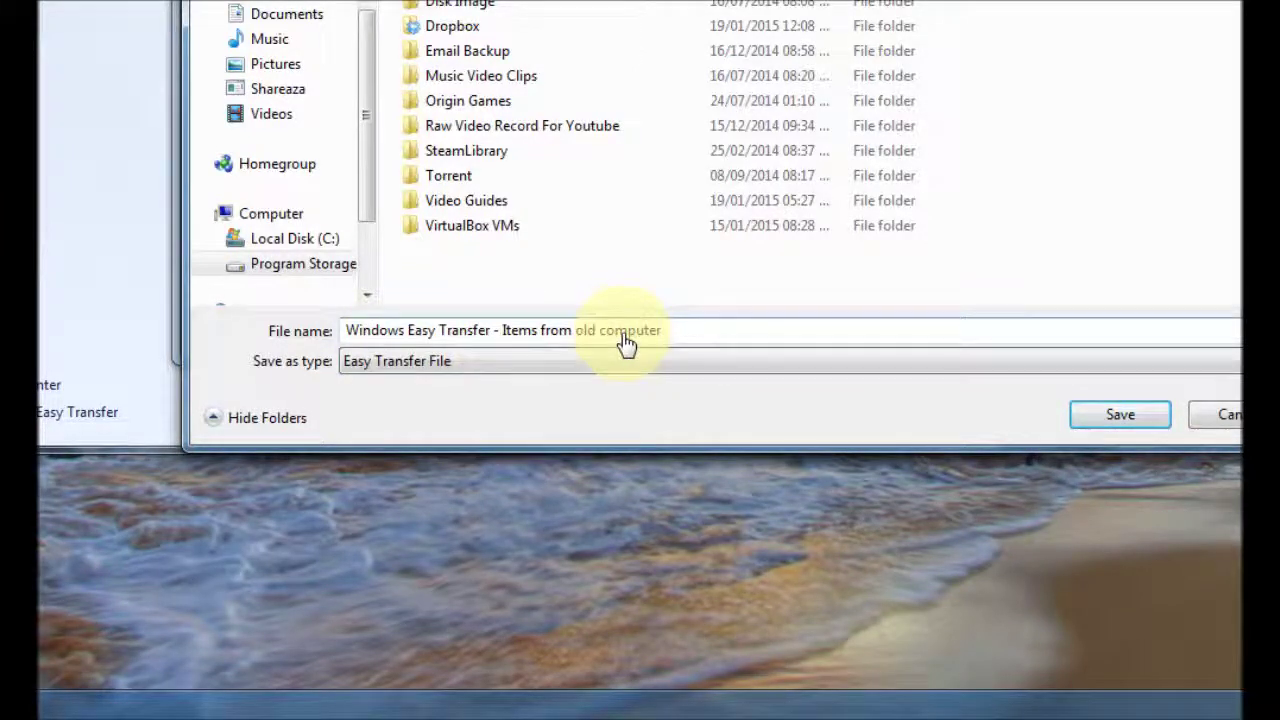
{"action": "left_click", "coordinate": [1099, 426]}
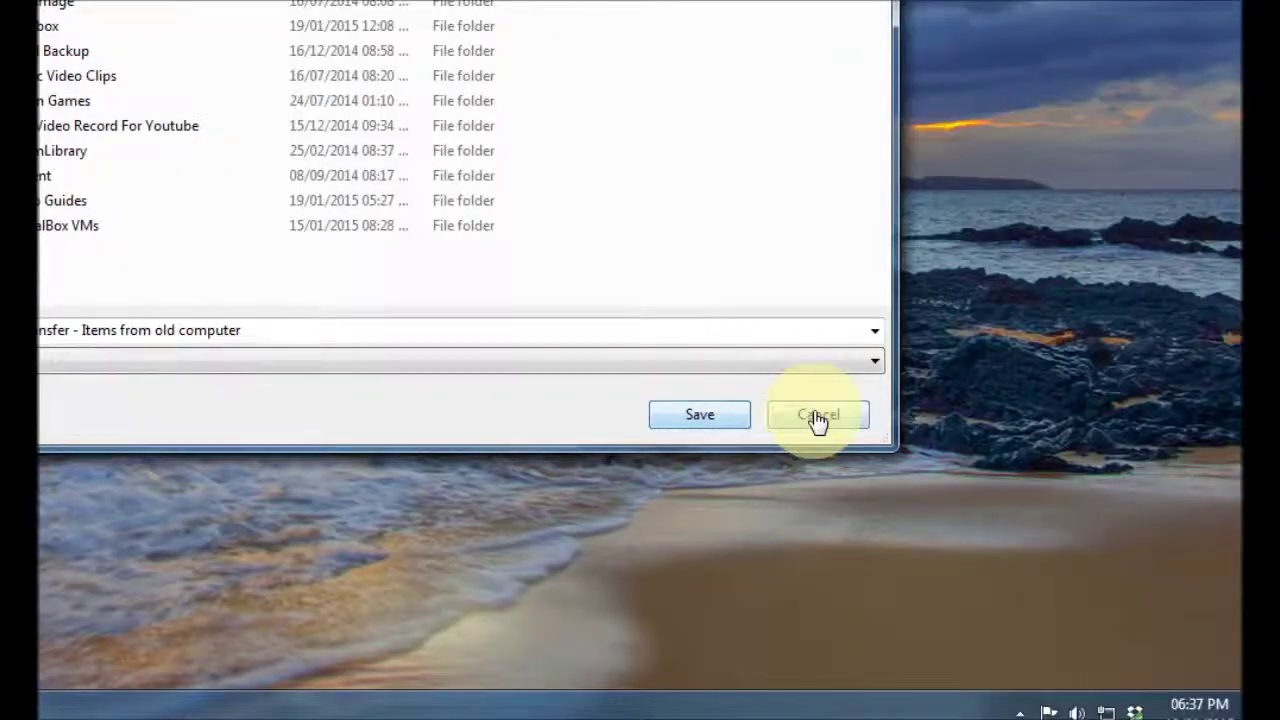
{"action": "left_click", "coordinate": [818, 418]}
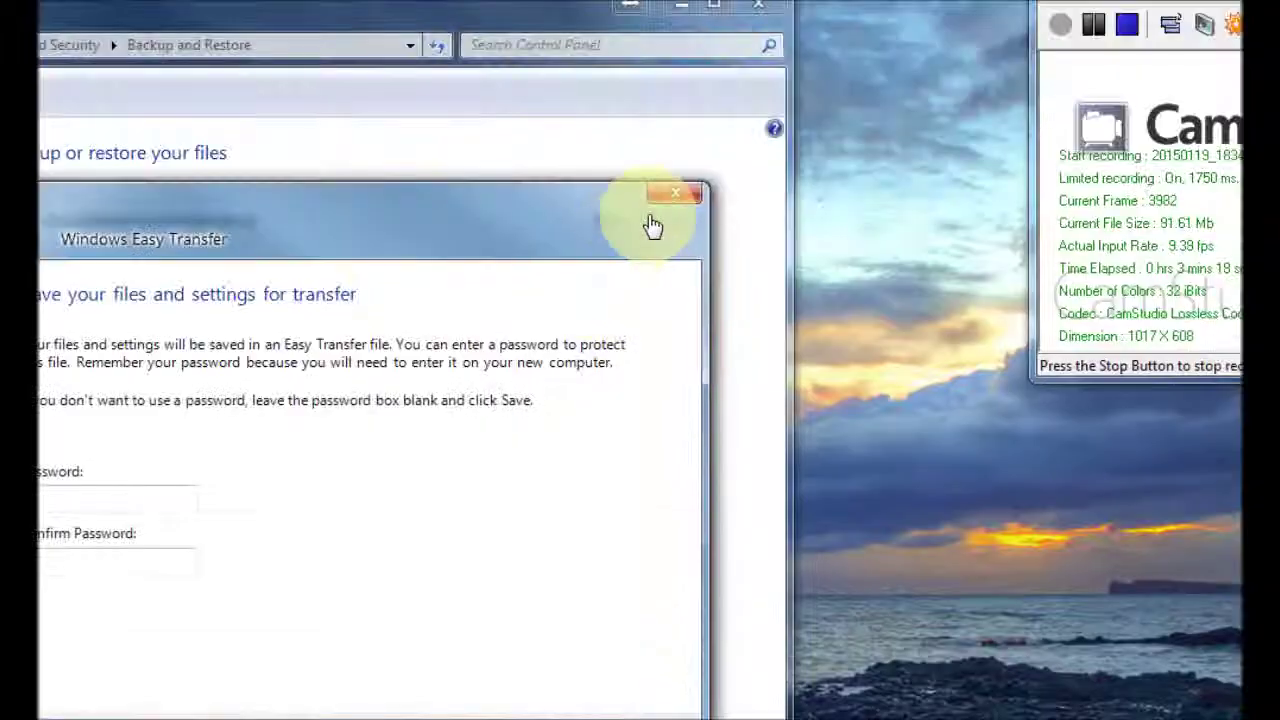
Relaunch Easy Transfer, choosing an external hard disk or USB drive and this new computer.
{"action": "left_click", "coordinate": [674, 197]}
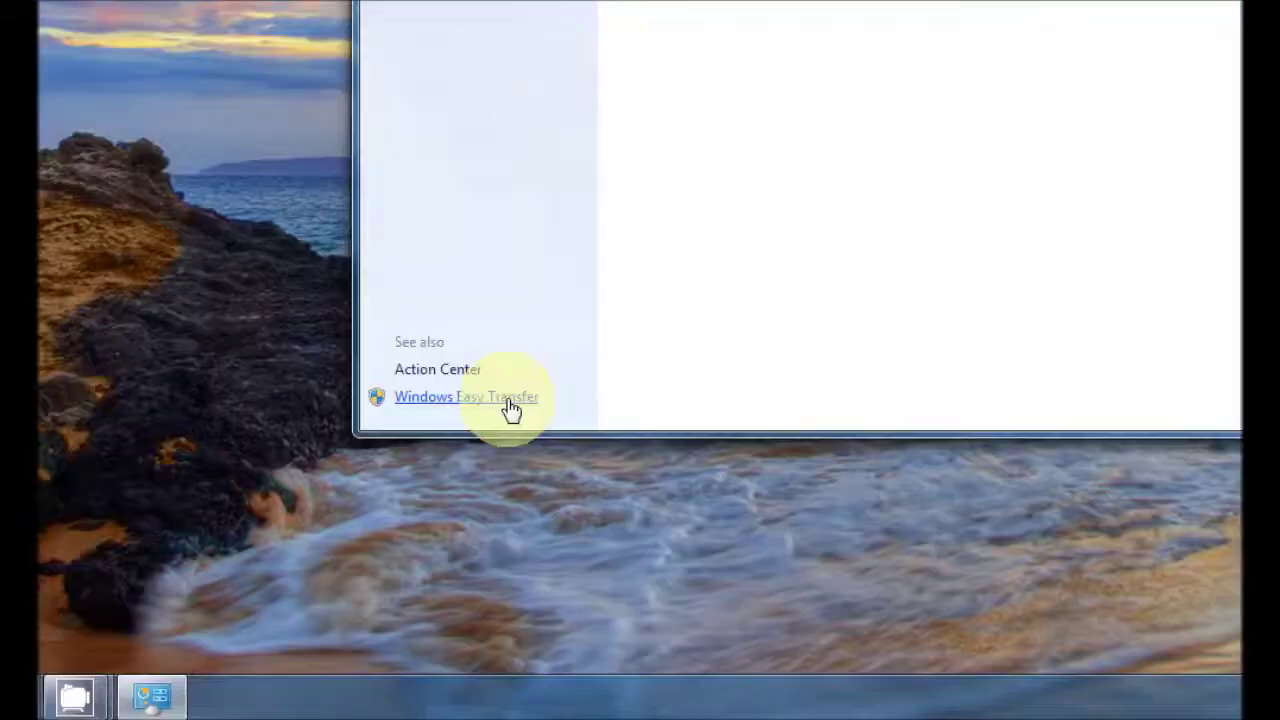
{"action": "left_click", "coordinate": [514, 400]}
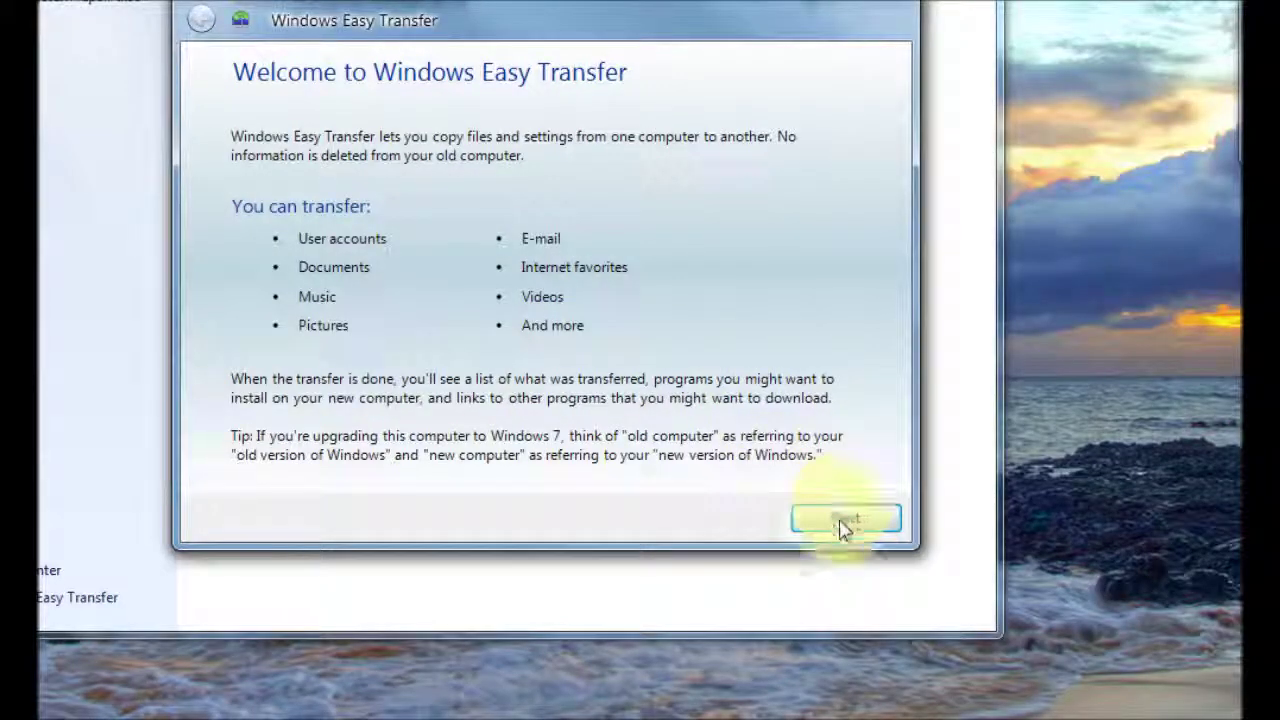
{"action": "left_click", "coordinate": [843, 522]}
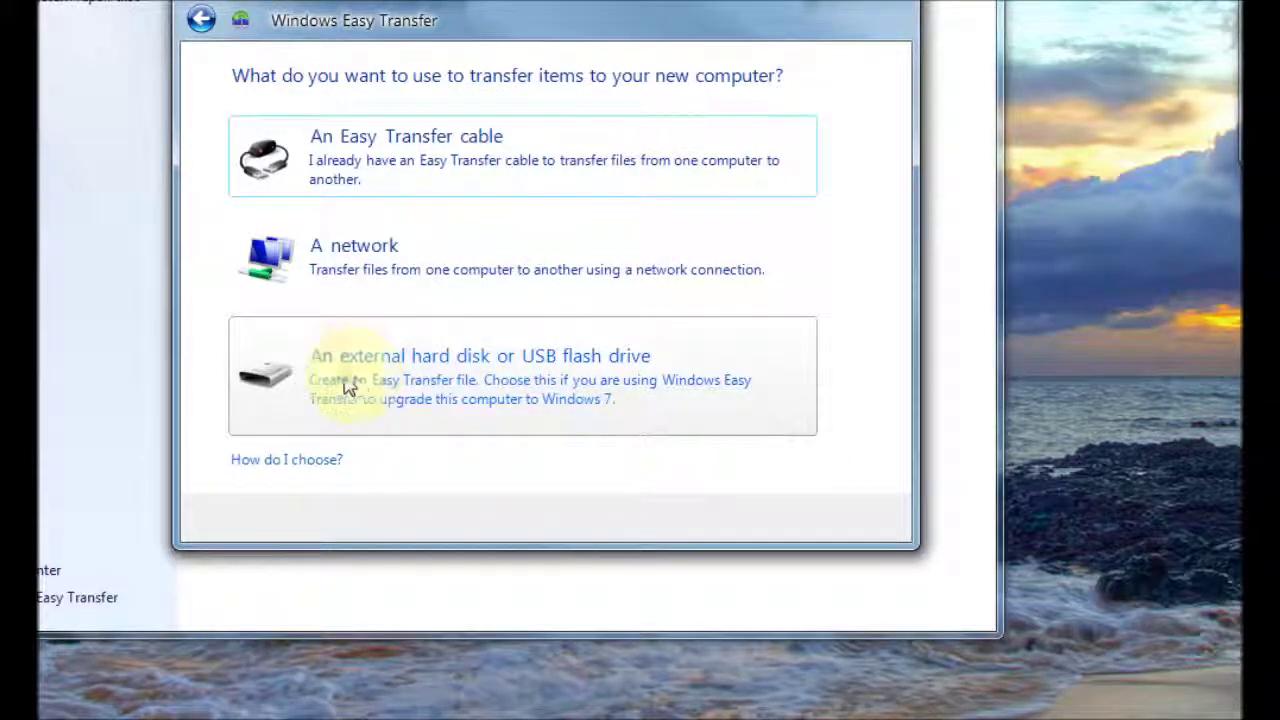
{"action": "left_click", "coordinate": [515, 390]}
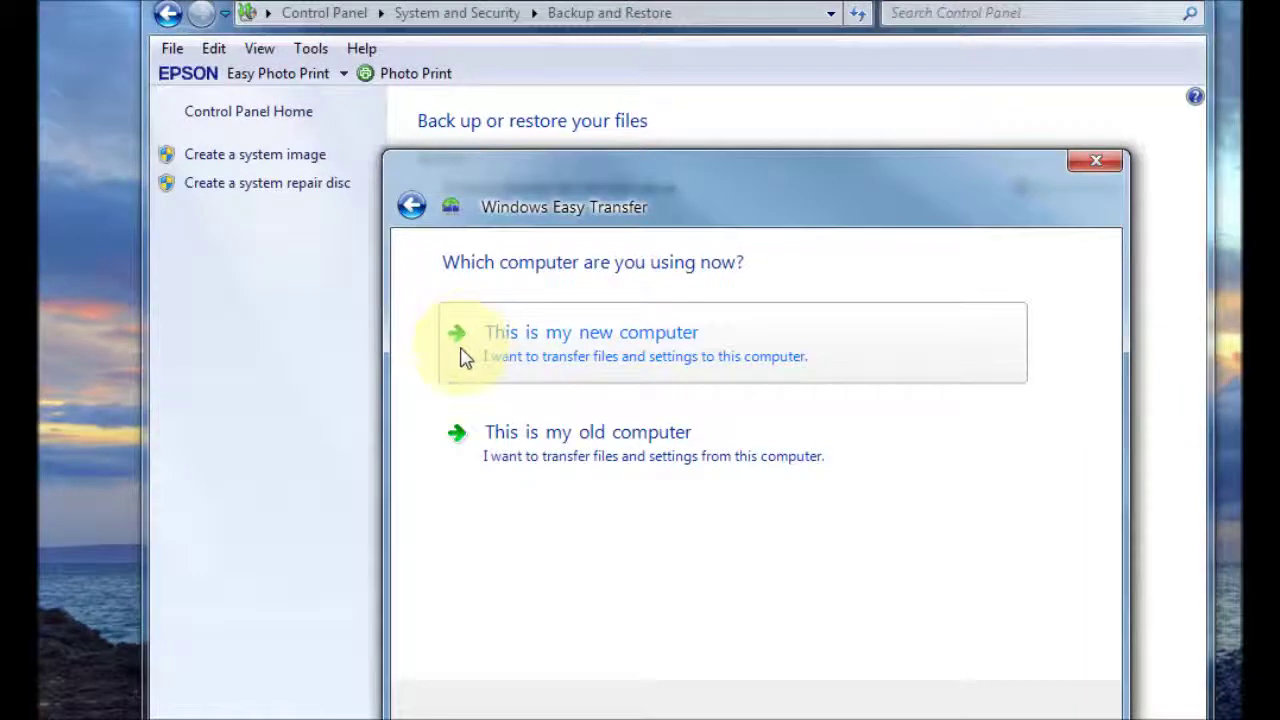
{"action": "left_click", "coordinate": [658, 356]}
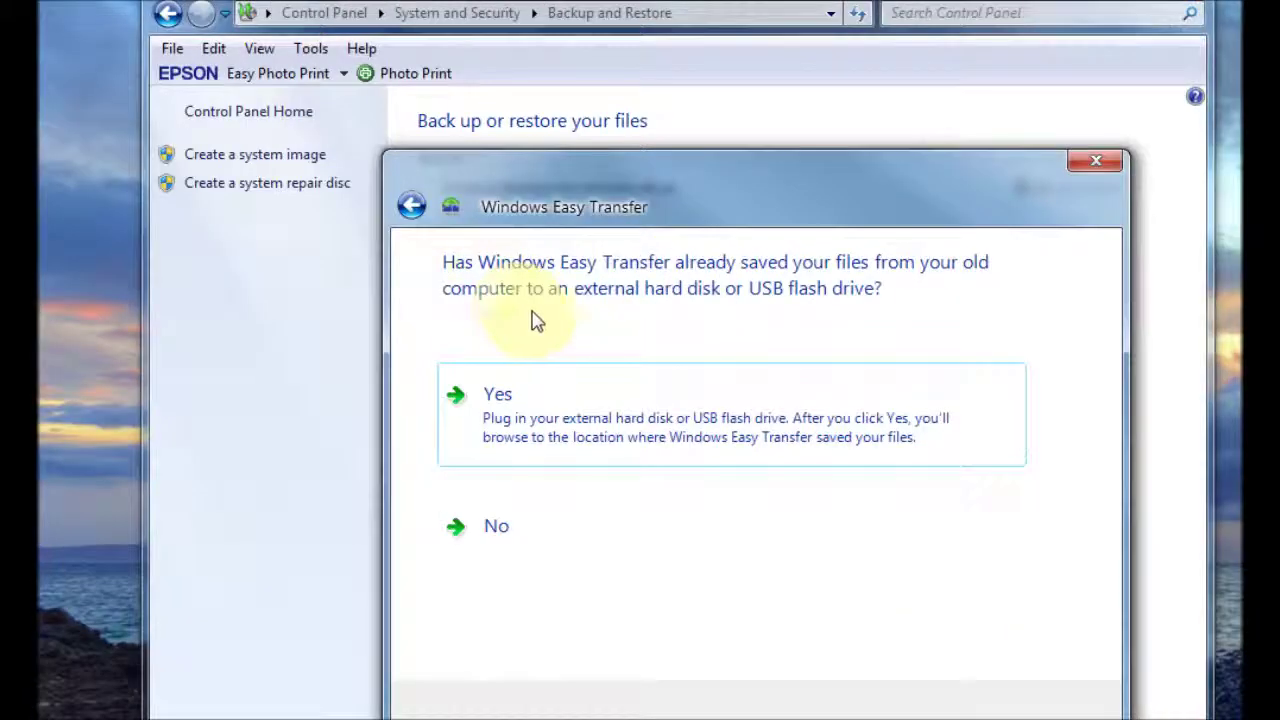
Answer Yes to files already saved, browse Program Storage (D:), then cancel the Open dialog.
{"action": "left_click", "coordinate": [308, 405]}
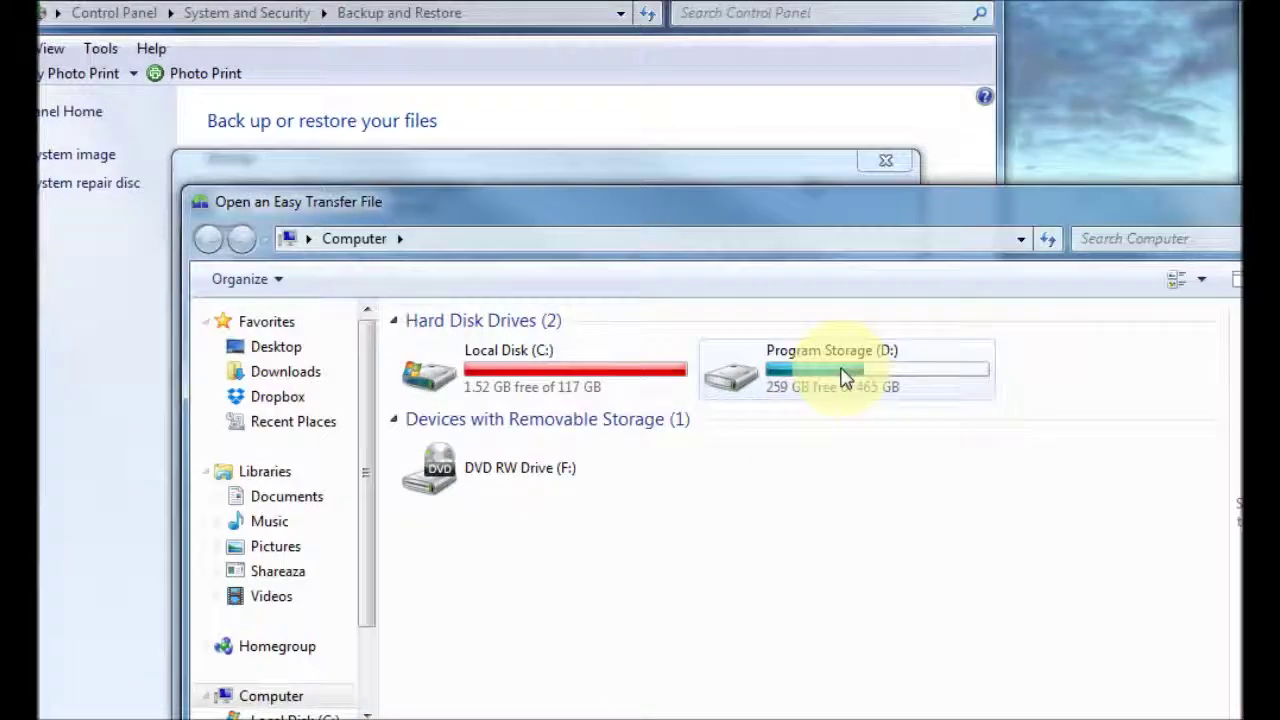
{"action": "double_click", "coordinate": [845, 375]}
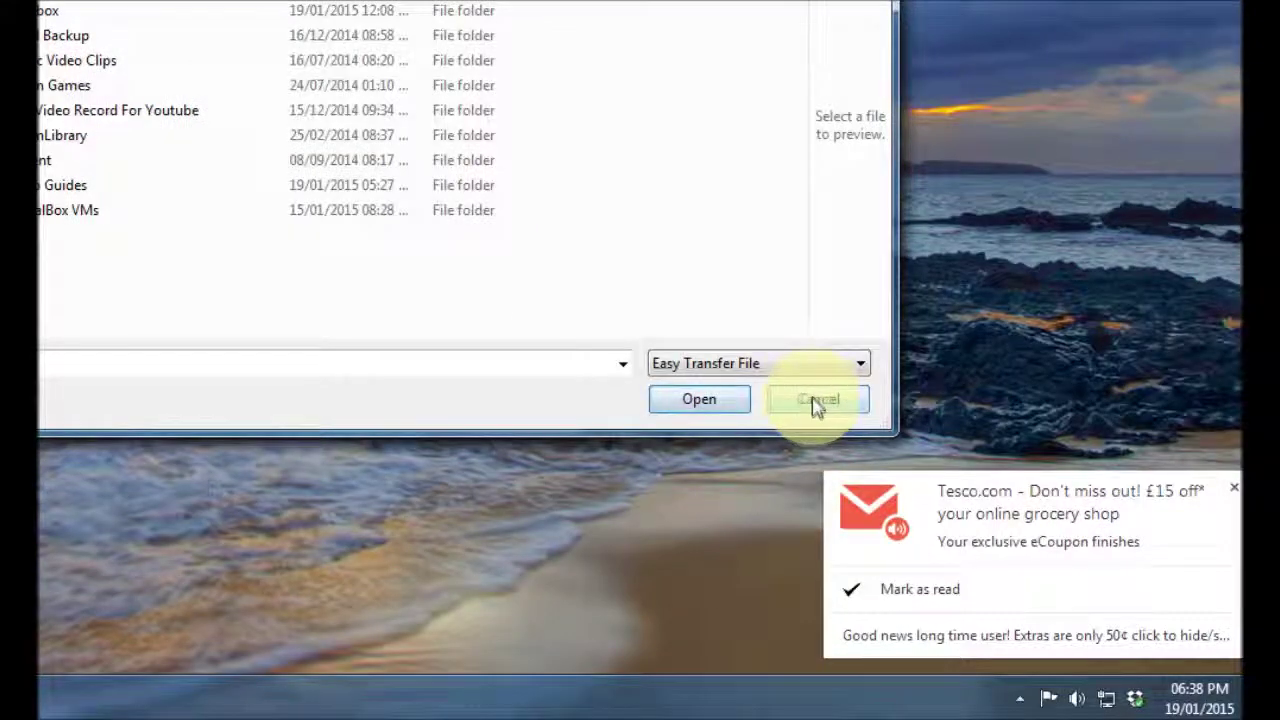
{"action": "left_click", "coordinate": [819, 400]}
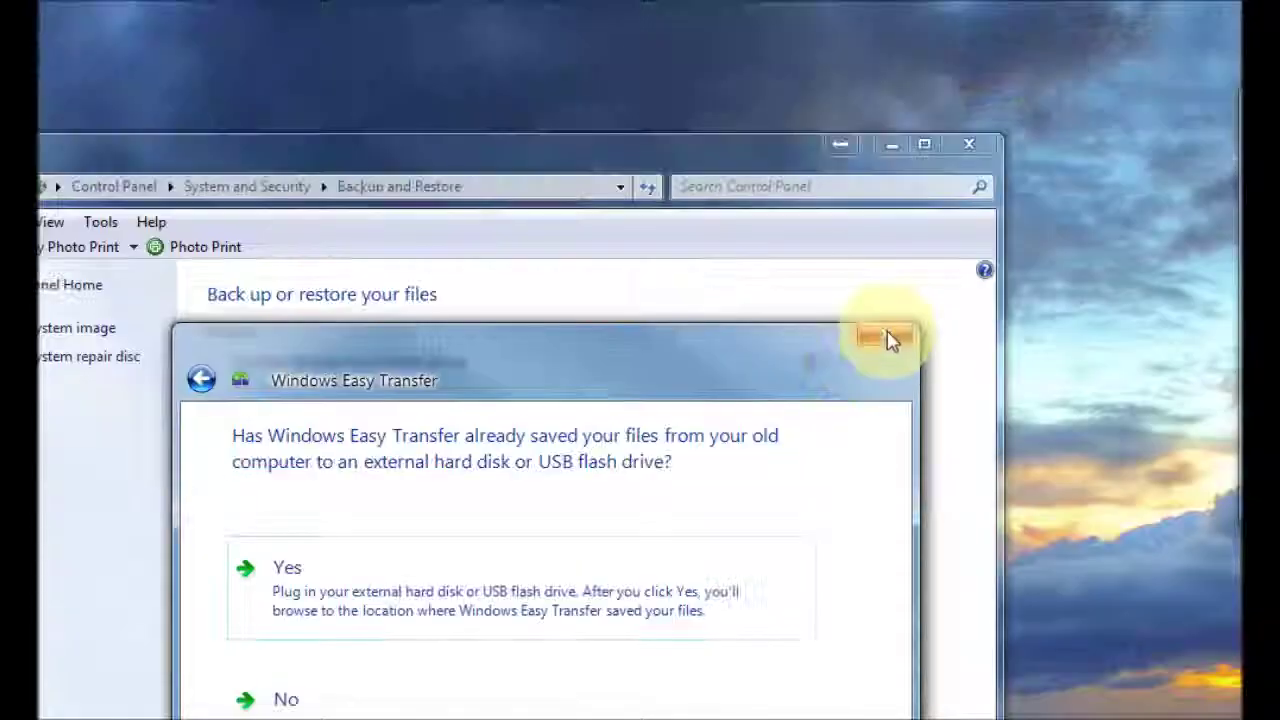
Close the Easy Transfer wizard and the Backup and Restore window.
{"action": "left_click", "coordinate": [886, 337]}
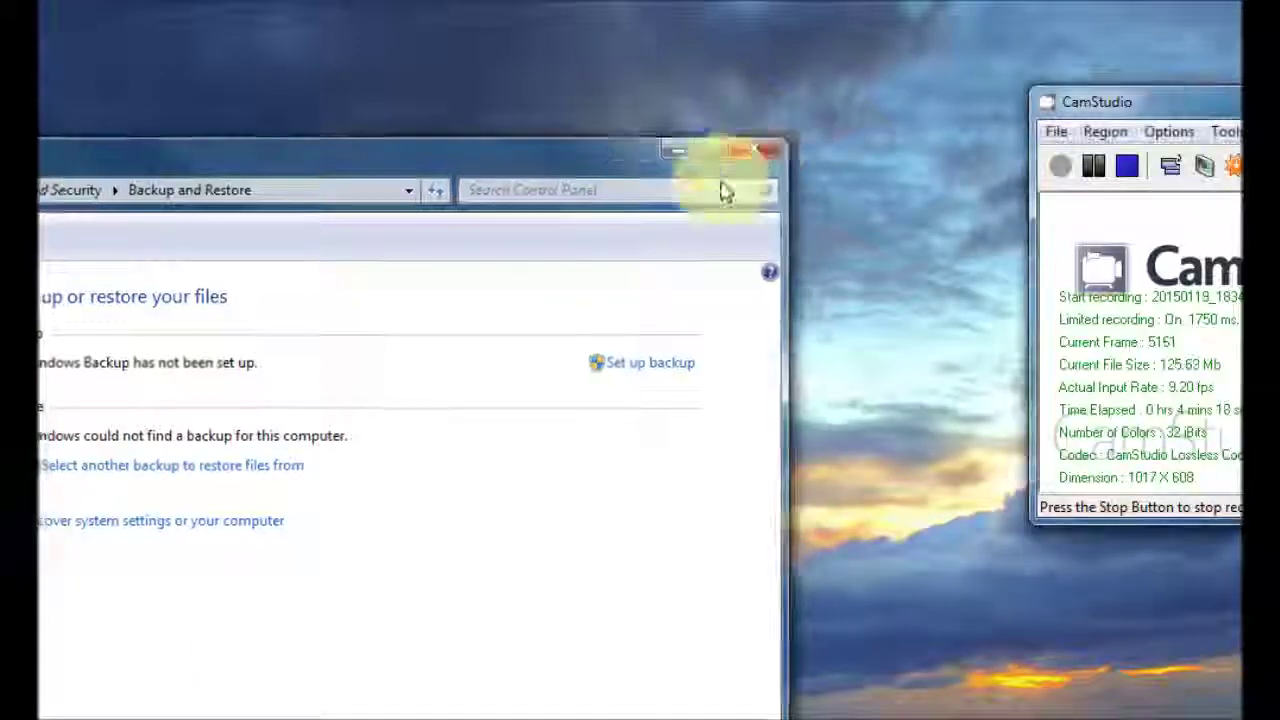
{"action": "left_click", "coordinate": [757, 146]}
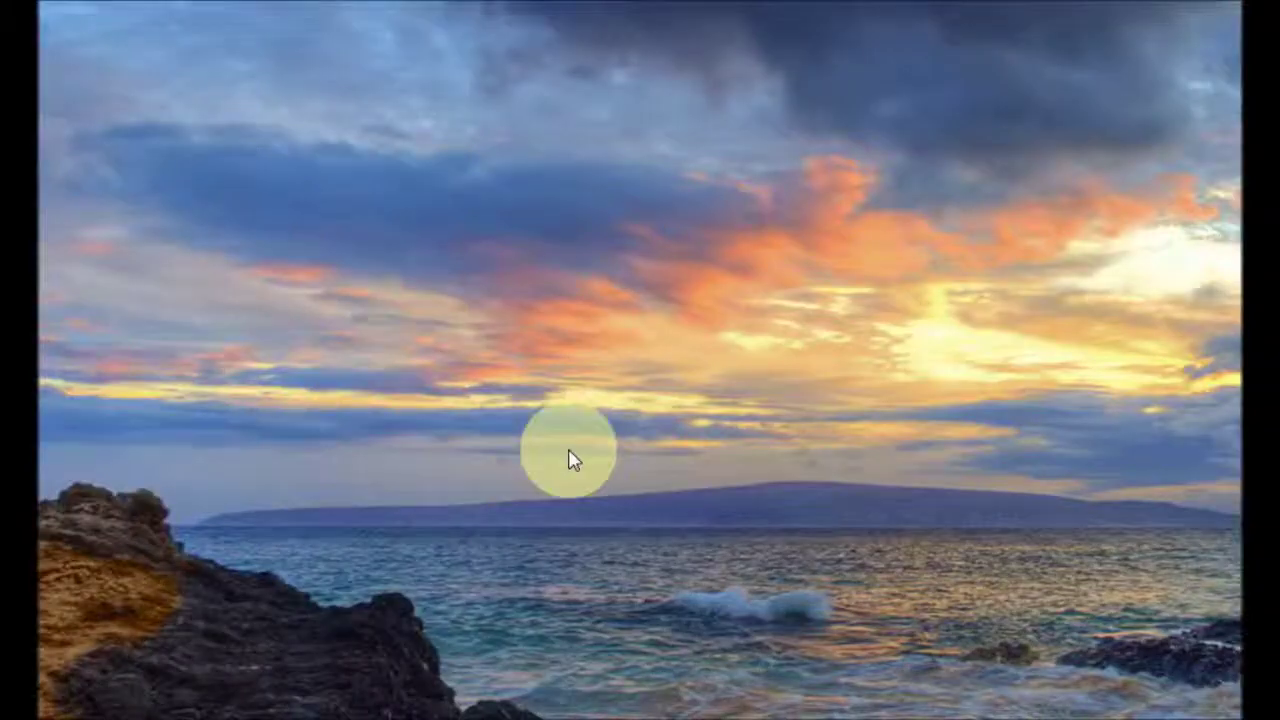